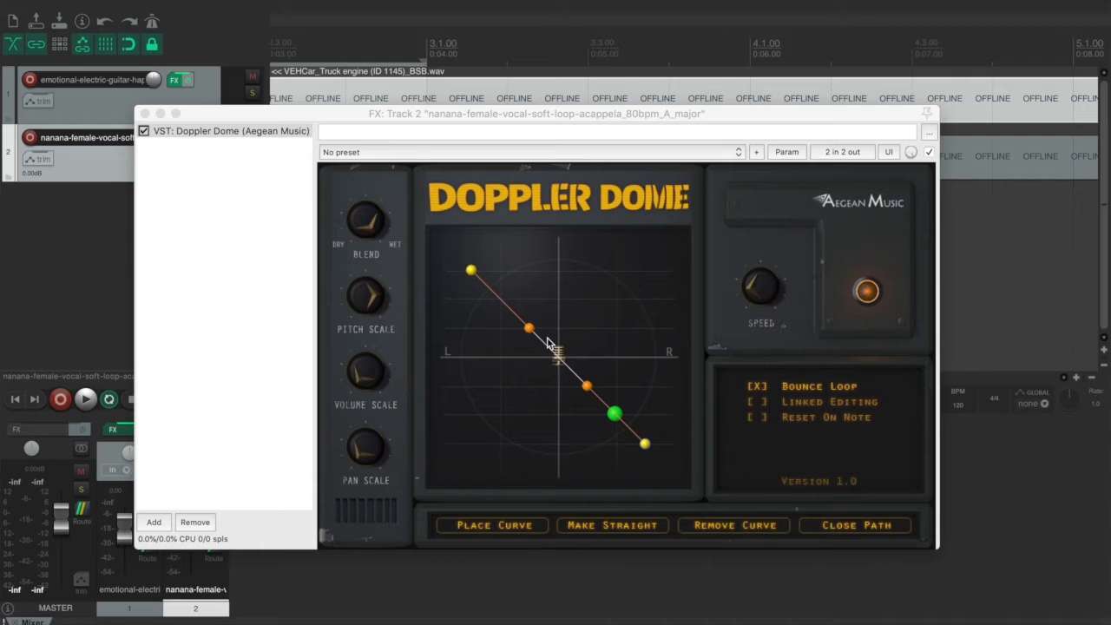
Bend the vocal track's straight diagonal path into an S-curve by pulling its two curve handles outward
click(563, 383)
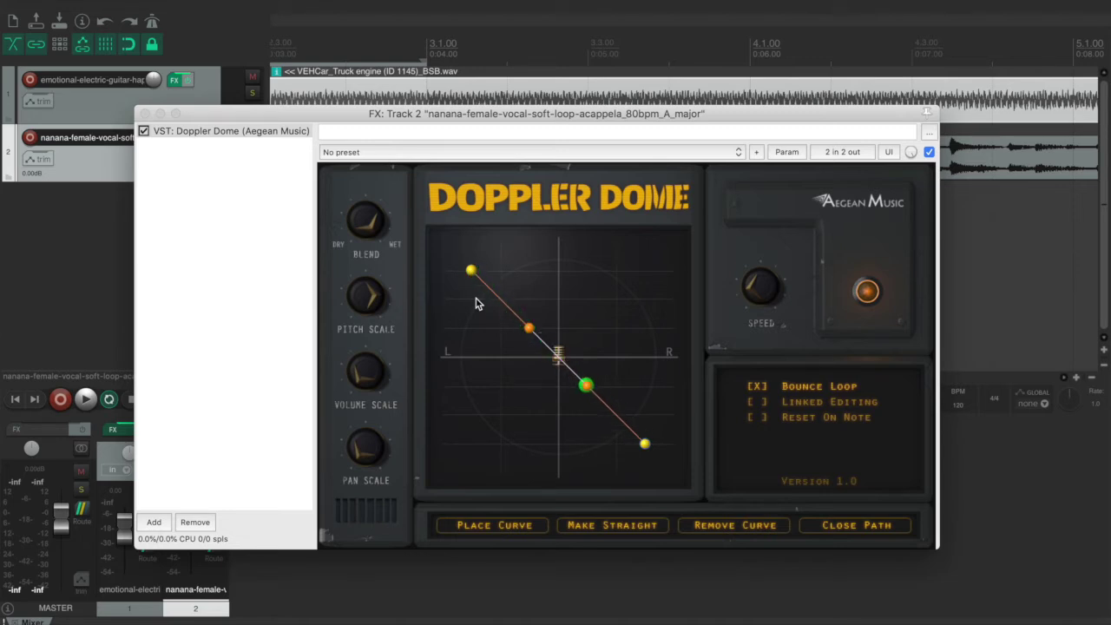
drag(532, 326, 453, 347)
drag(593, 385, 666, 371)
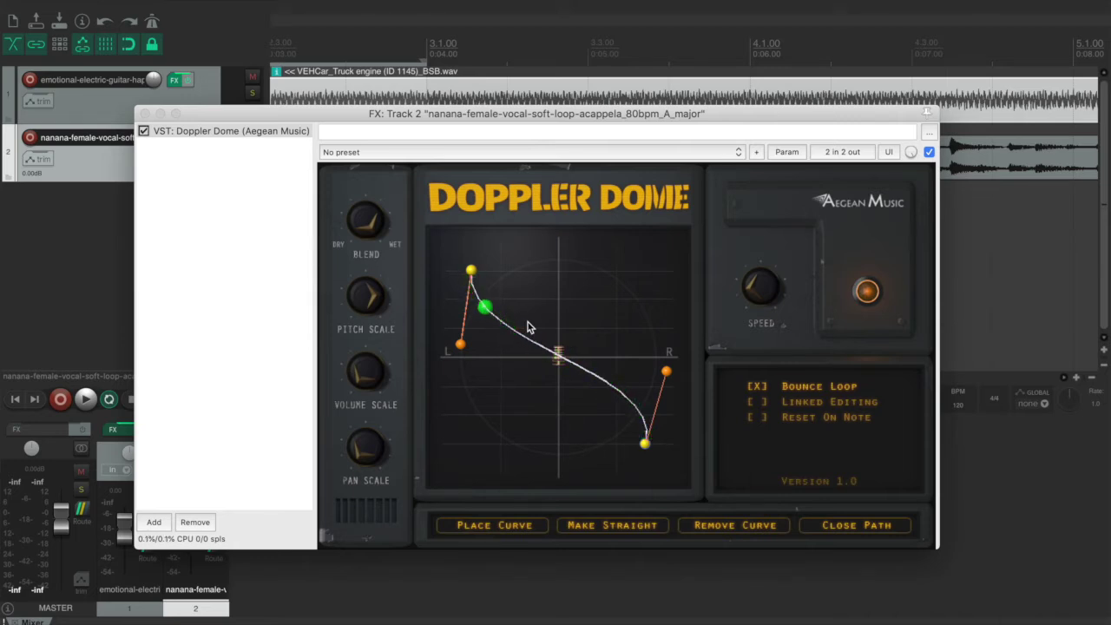
Adjust the Pitch Scale and raise the Volume Scale and Pan Scale of the vocal track's Doppler effect
mouse_move(360, 303)
drag(369, 302, 358, 276)
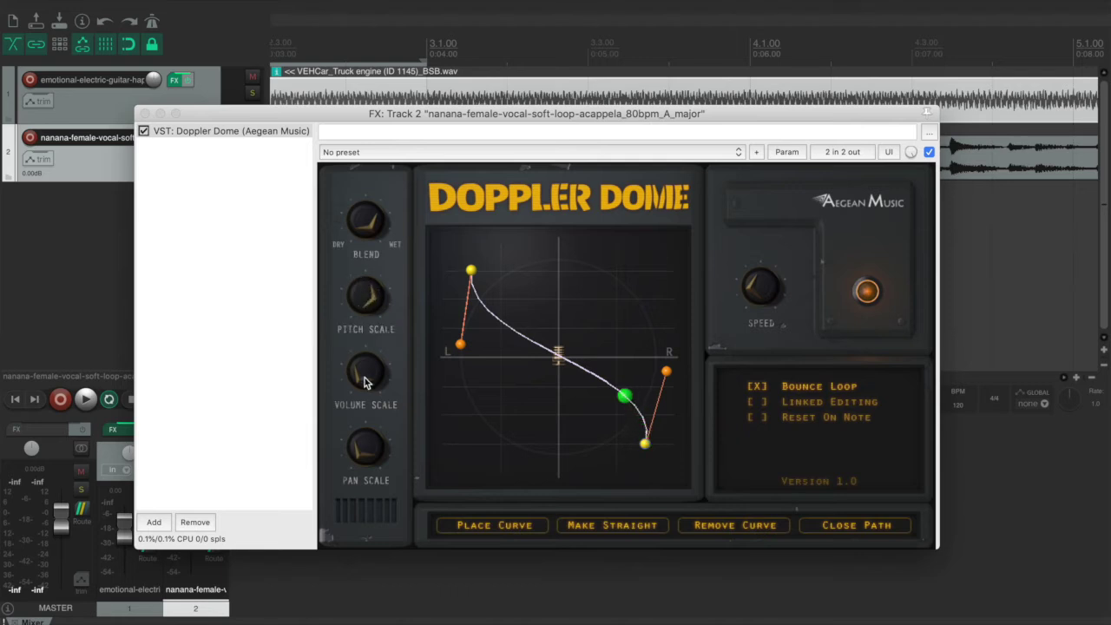
drag(362, 385, 364, 362)
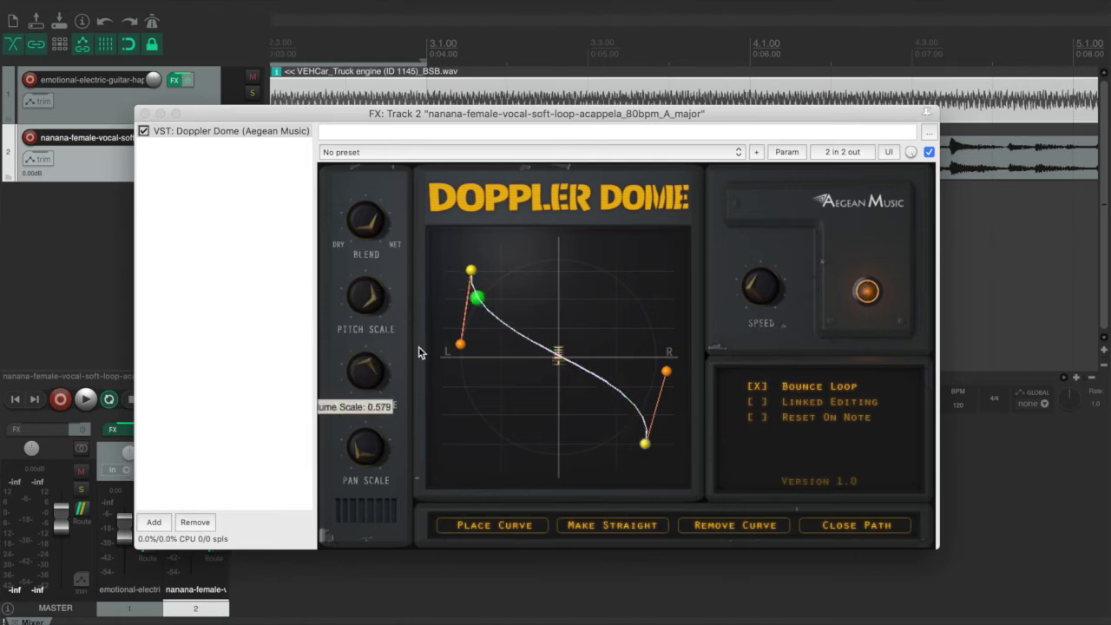
drag(356, 456, 369, 365)
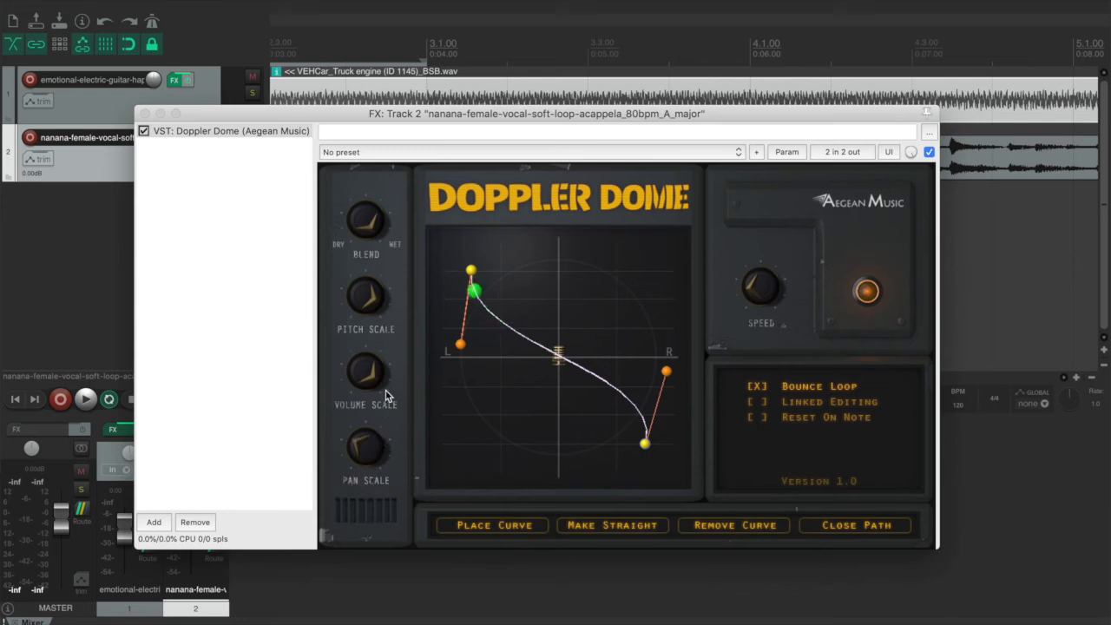
drag(360, 450, 388, 376)
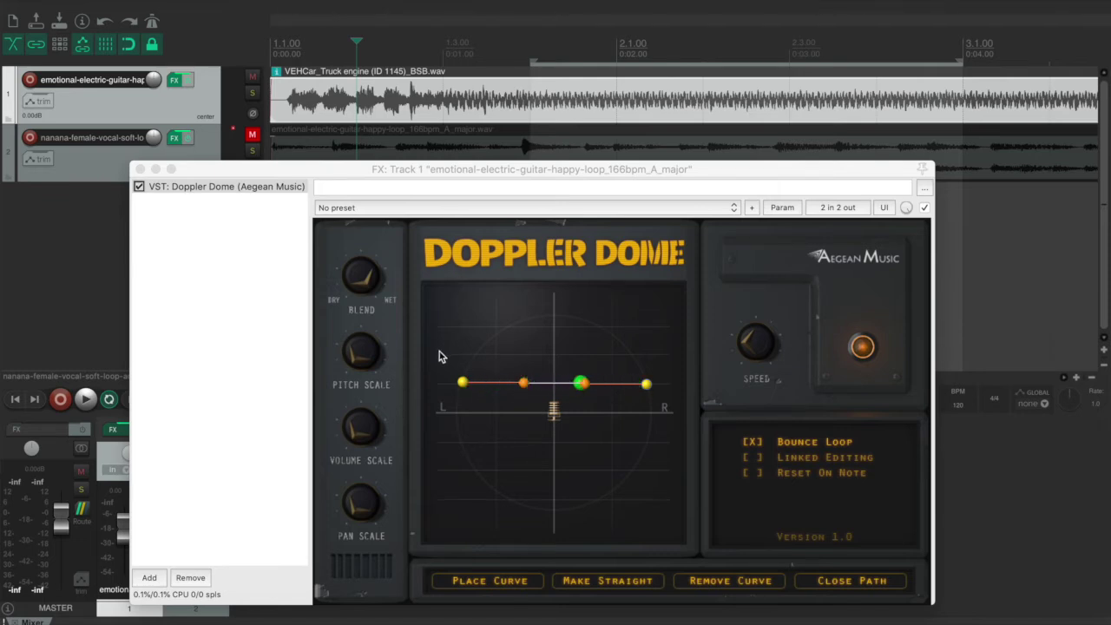
Play the truck engine track from 1.3.00 and raise its effect's Pitch Scale, Volume Scale and Pan Scale
click(479, 90)
key(space)
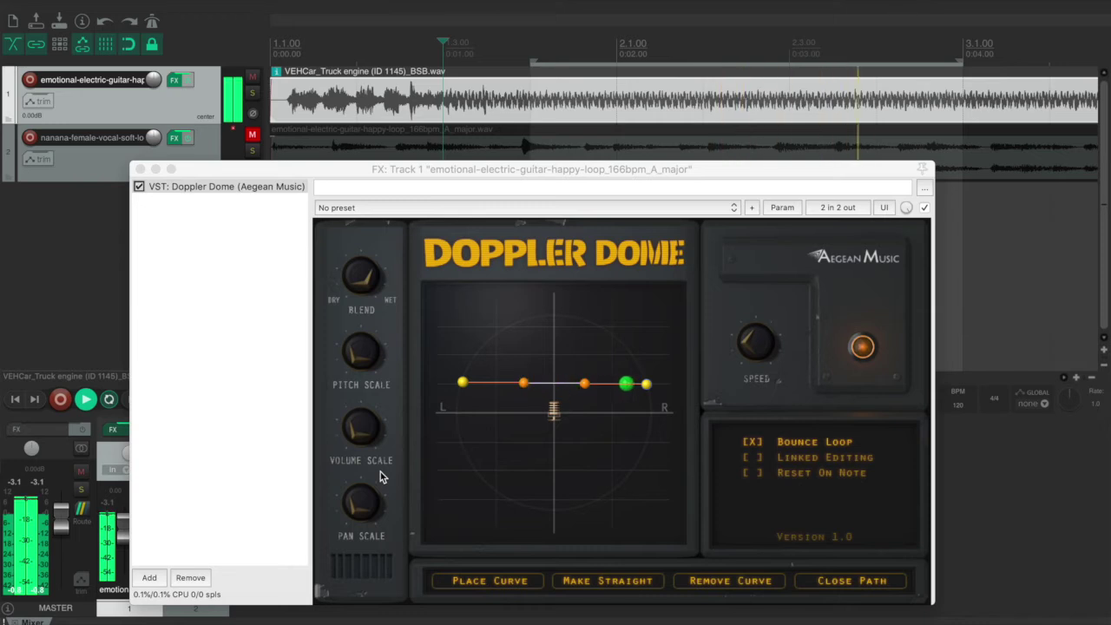
mouse_move(355, 360)
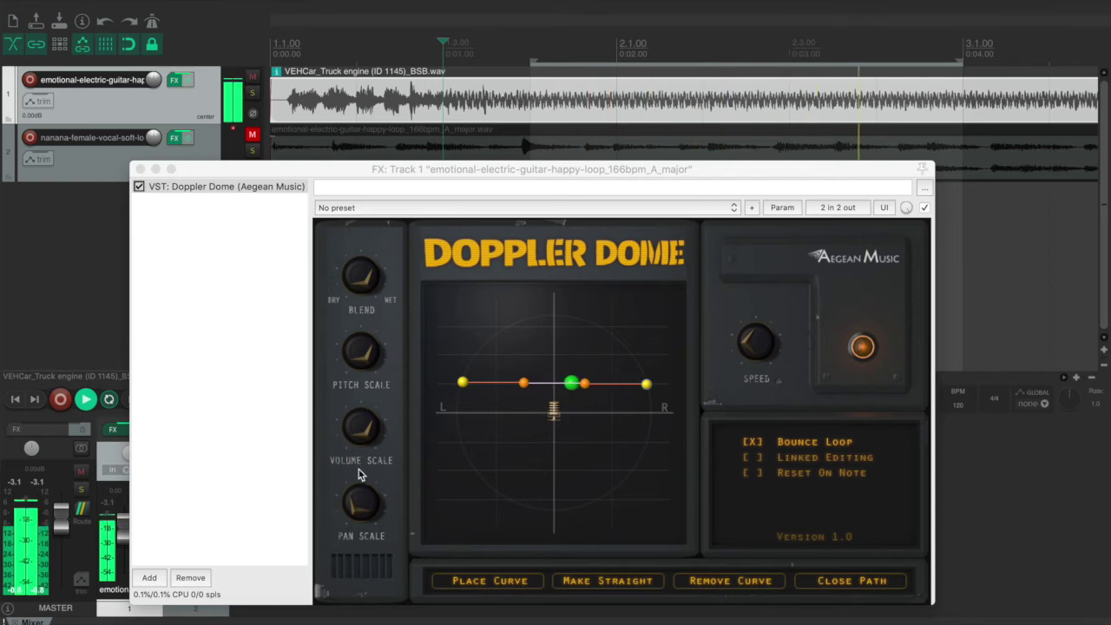
drag(344, 510, 381, 410)
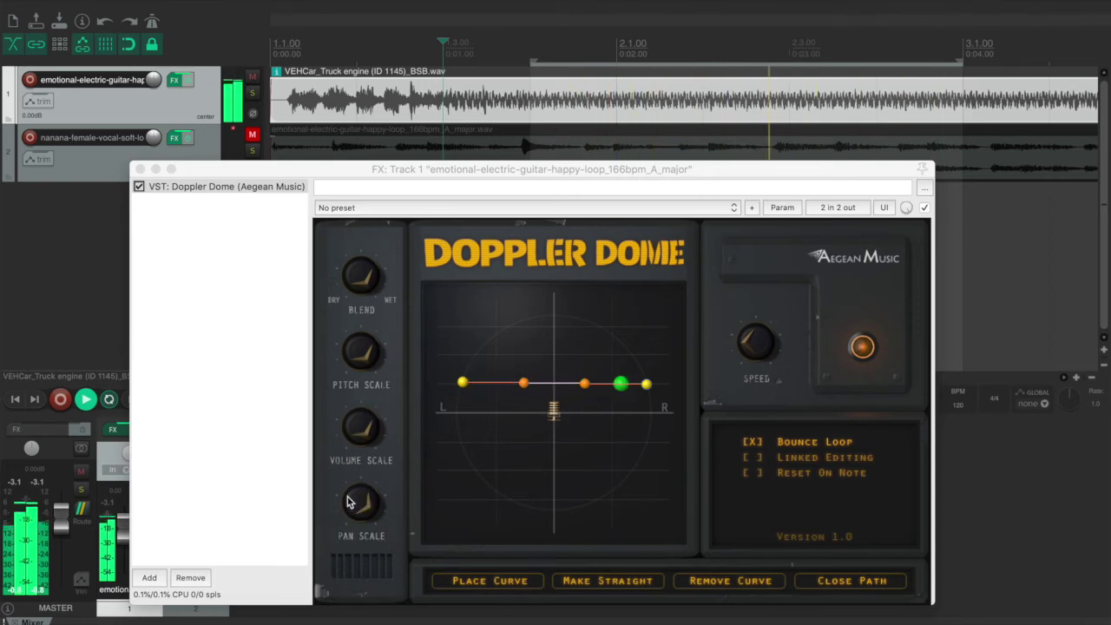
mouse_move(354, 486)
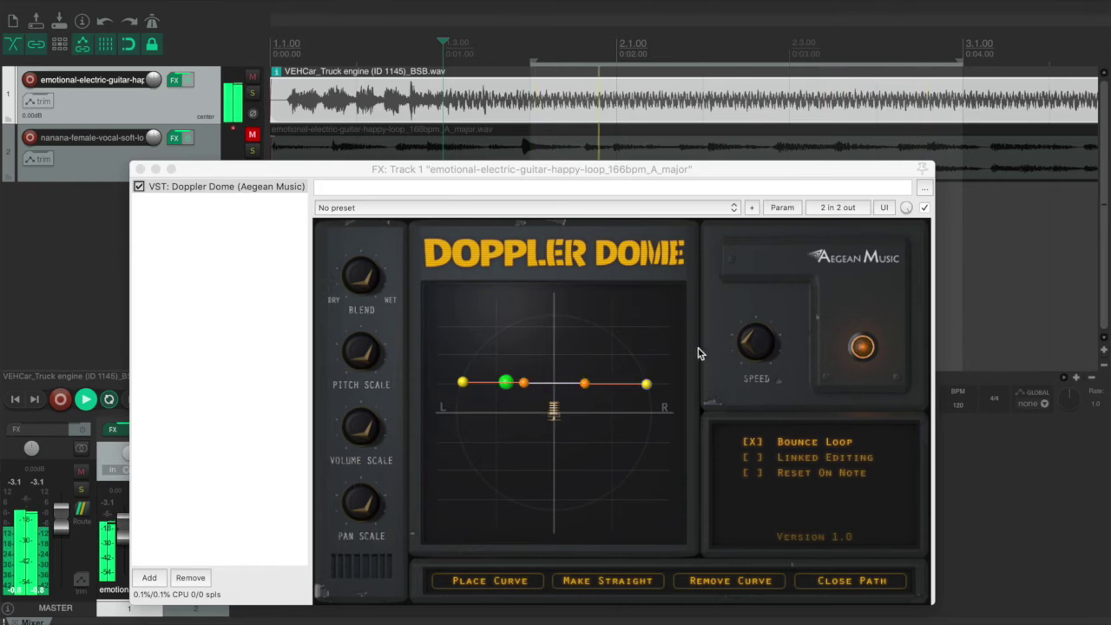
Vary the truck engine effect's Speed during playback, raising it to 0.485, lowering it to 0.048 and raising it again
drag(751, 335, 750, 319)
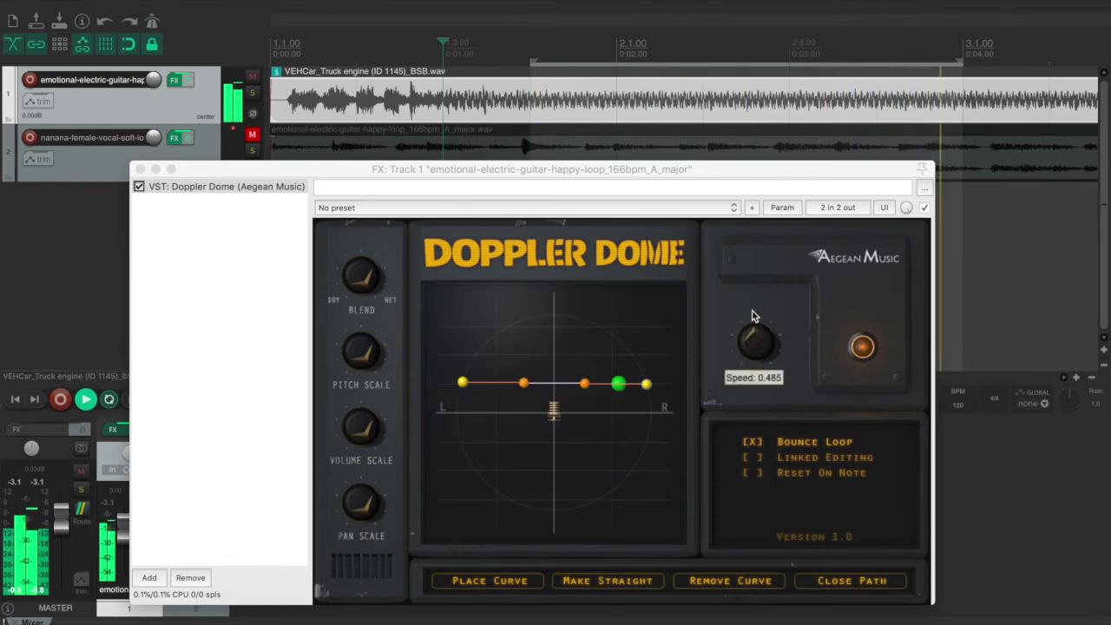
drag(746, 319, 745, 368)
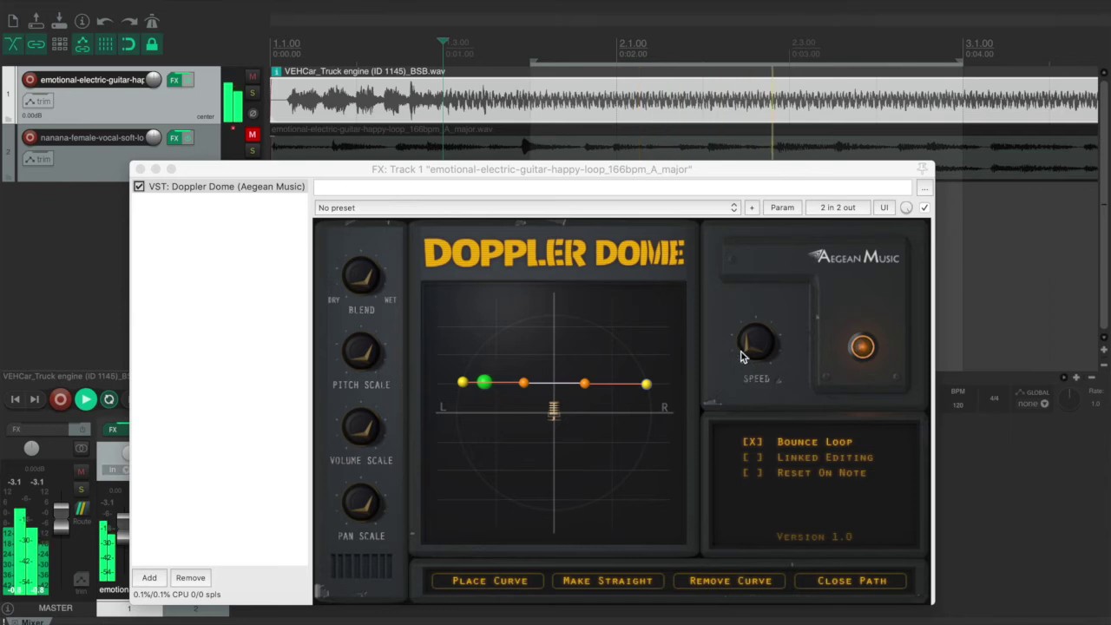
mouse_move(741, 354)
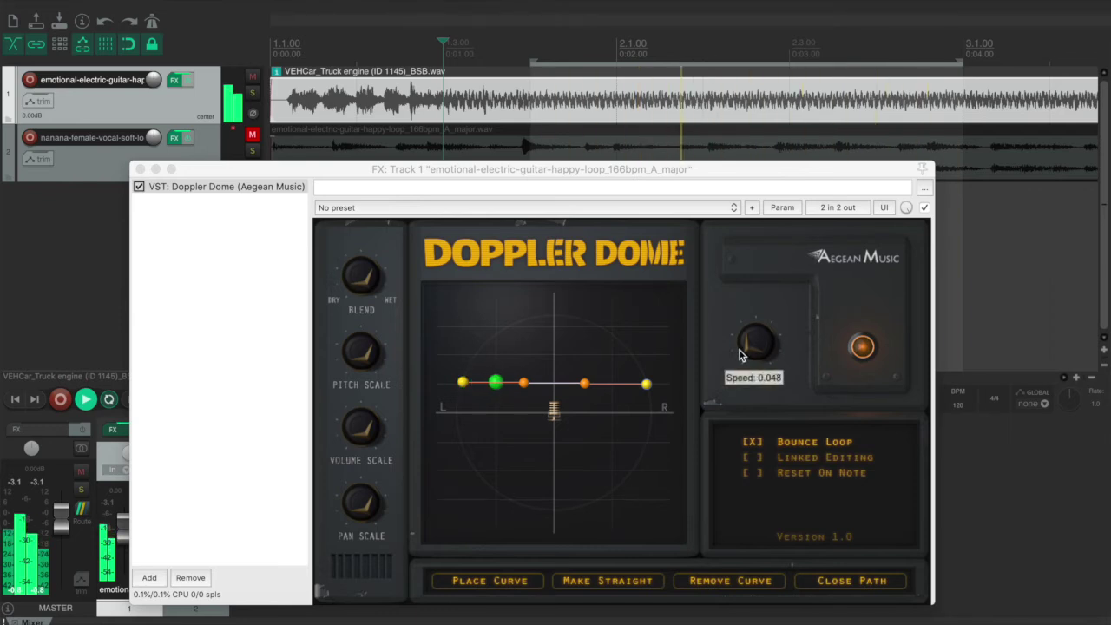
drag(740, 354, 738, 295)
mouse_move(750, 353)
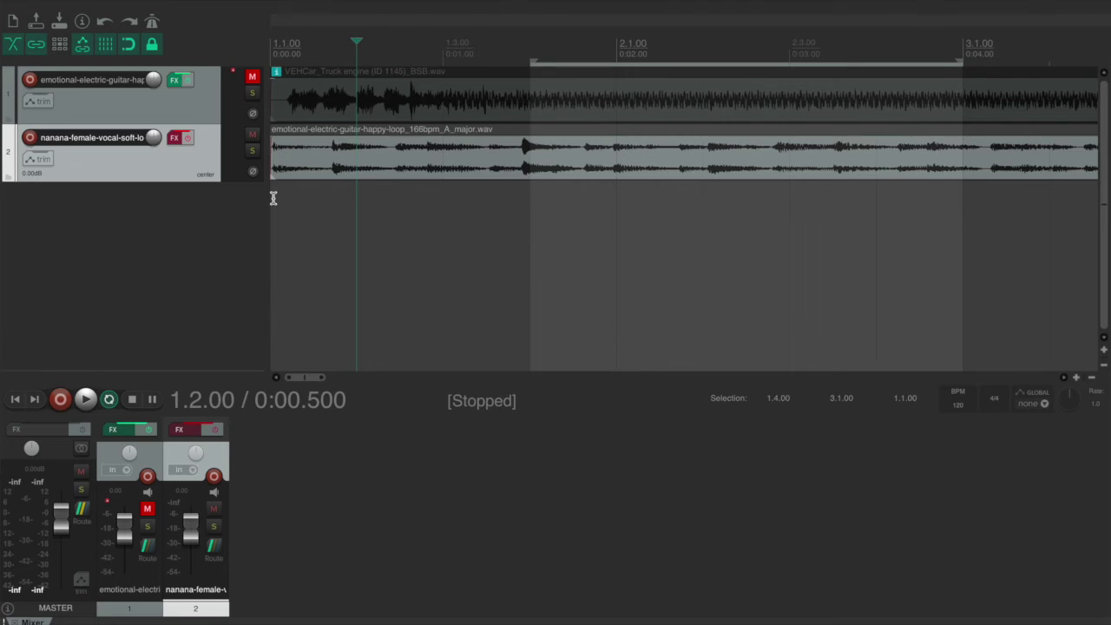
Enable the effects on the vocal track and open its Doppler Dome during playback
click(183, 142)
click(183, 142)
key(space)
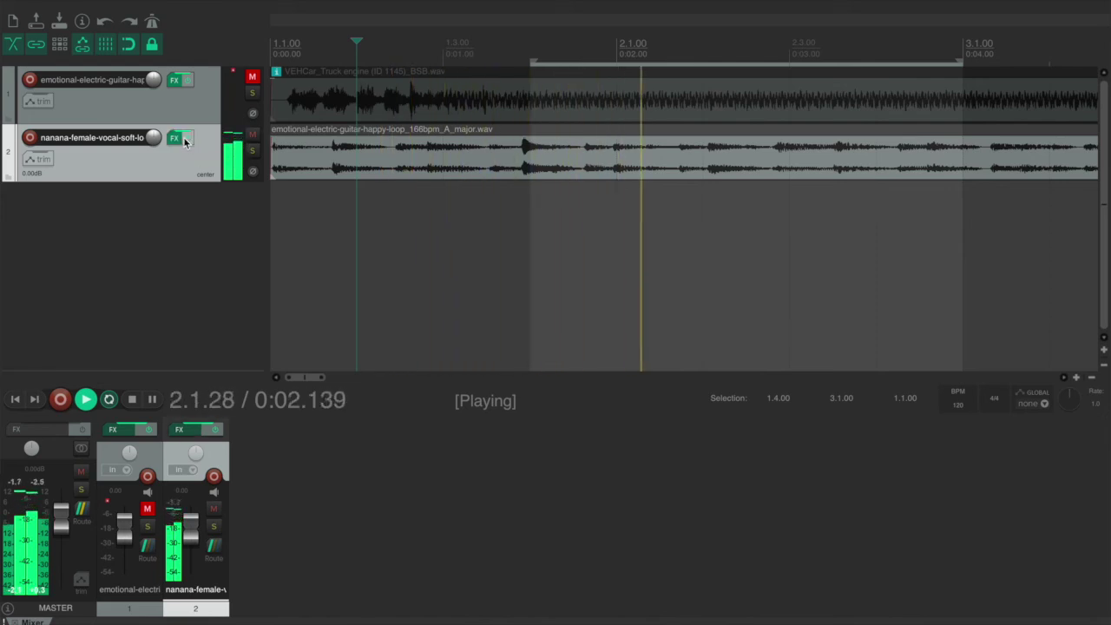
click(174, 139)
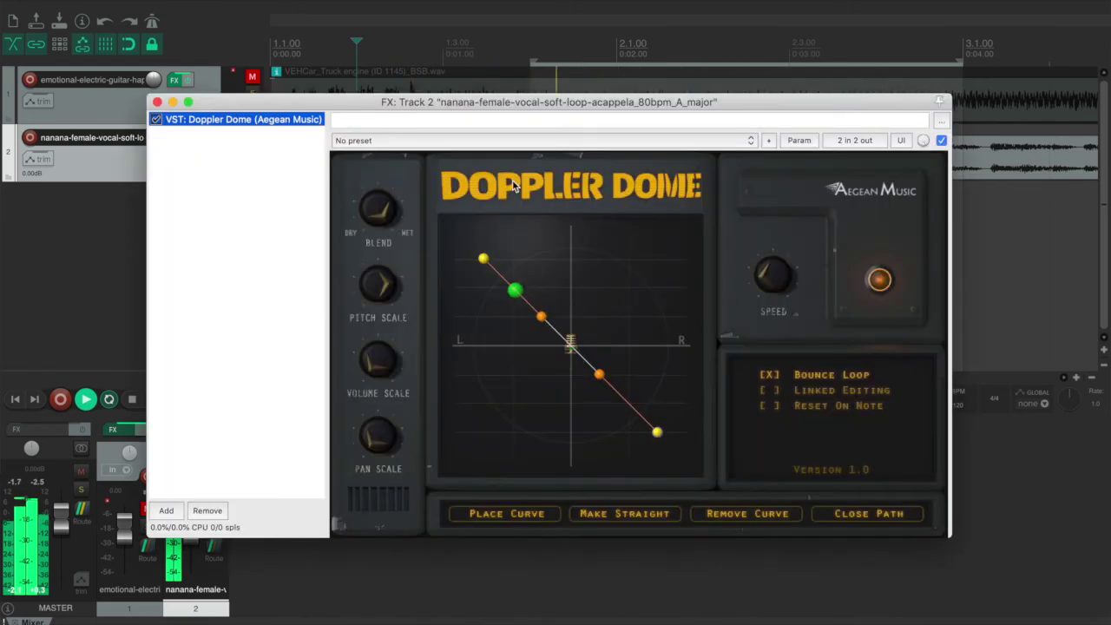
Raise the Volume Scale and Pan Scale of the vocal track's Doppler Dome
drag(513, 105, 513, 94)
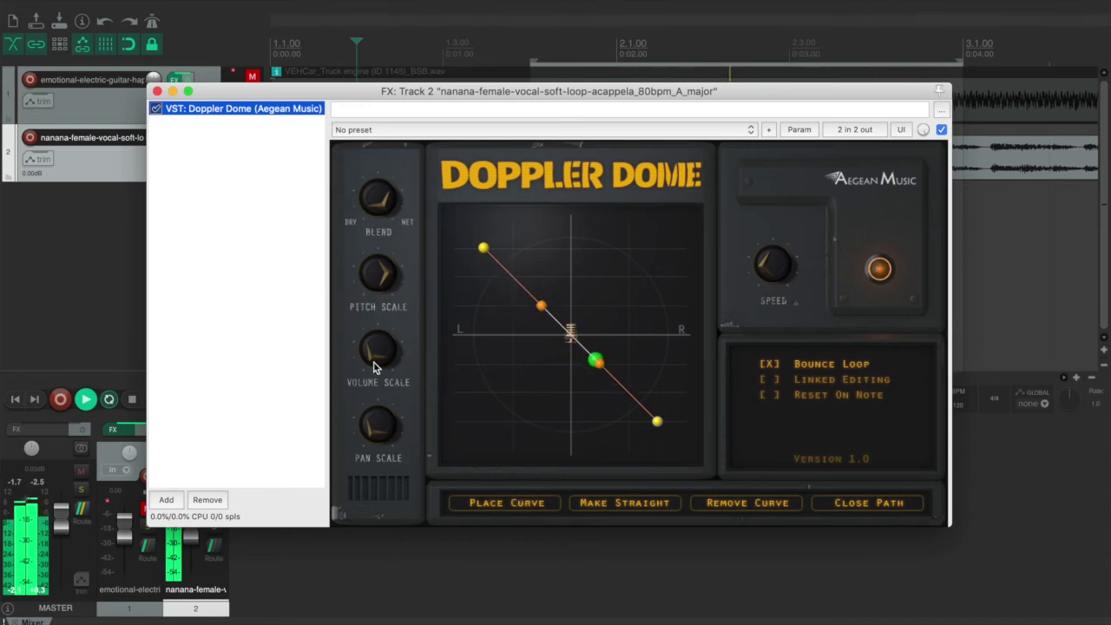
drag(379, 357, 365, 332)
drag(359, 433, 359, 332)
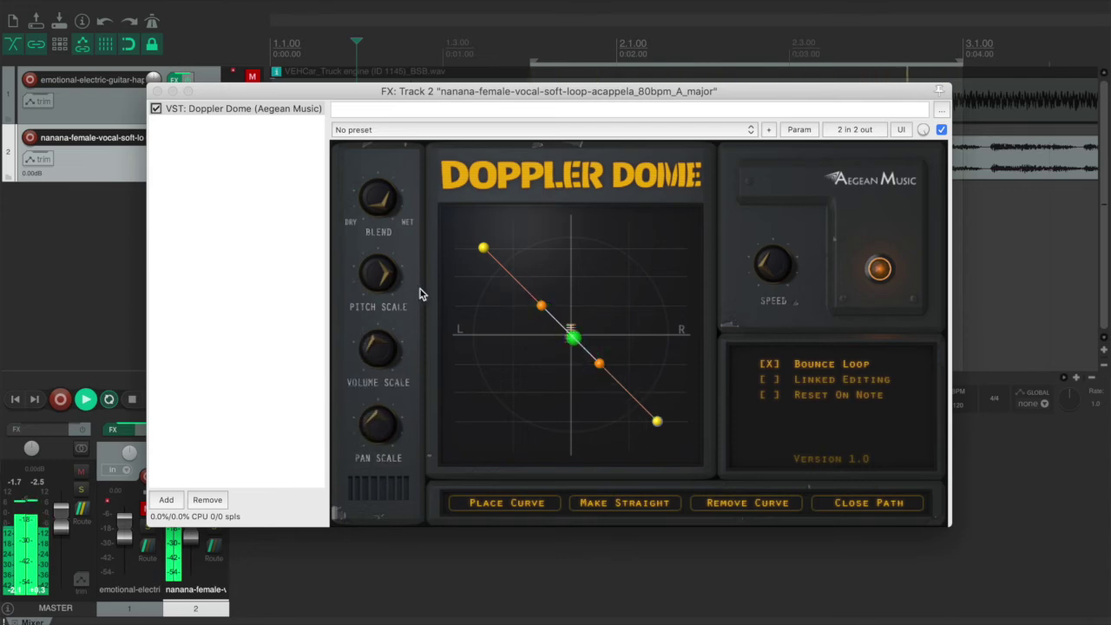
Extend the path from its upper-left point with four new curve points arcing over the microphone to its right side
click(547, 231)
click(601, 234)
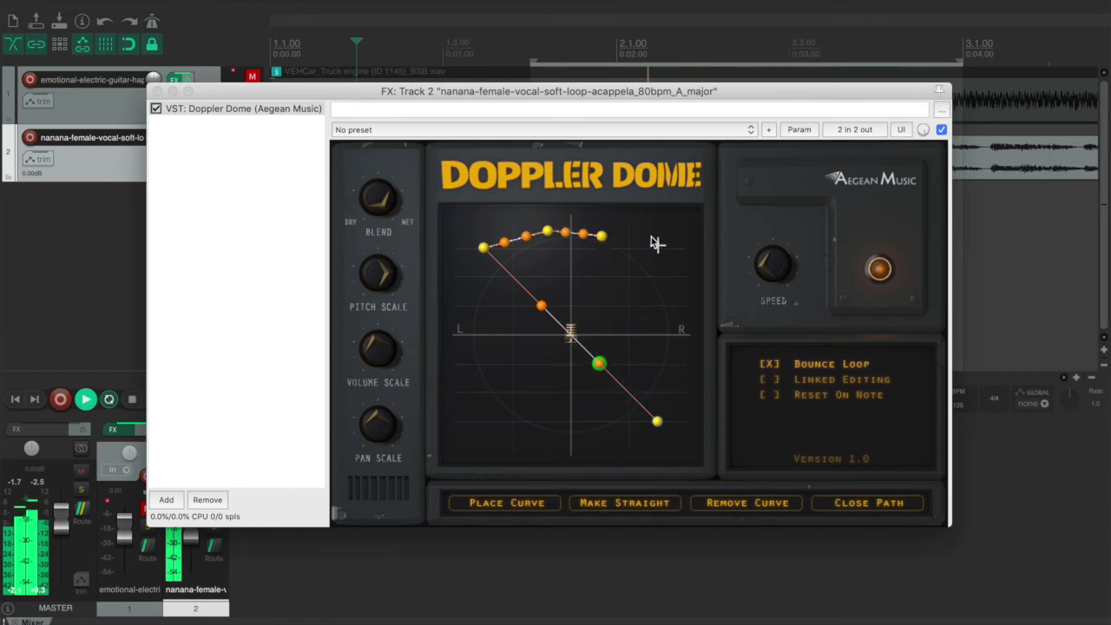
click(643, 263)
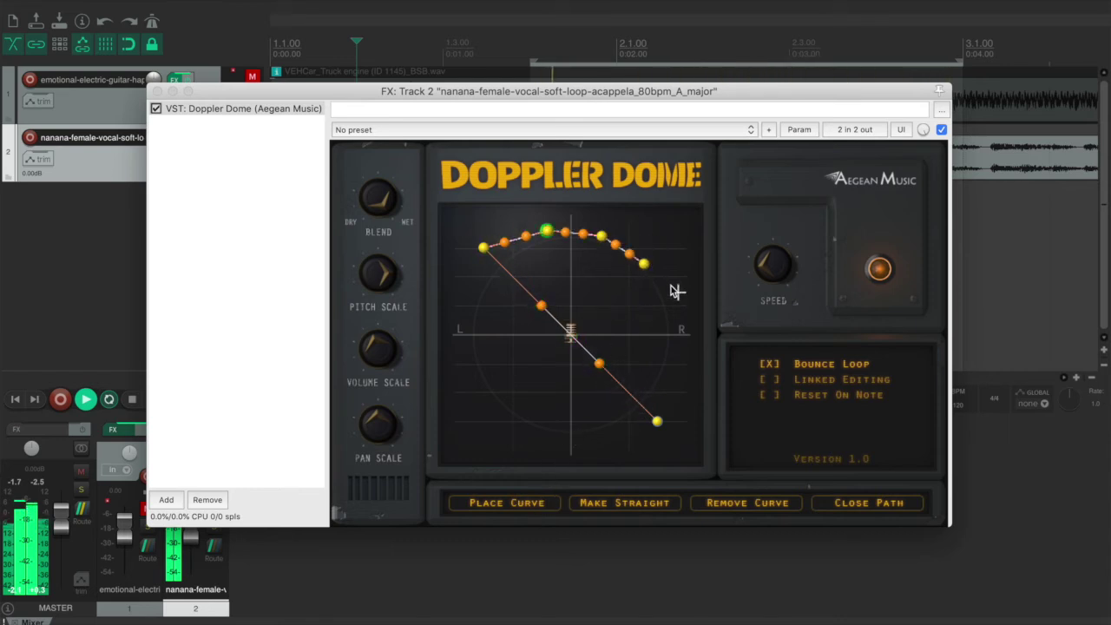
click(654, 316)
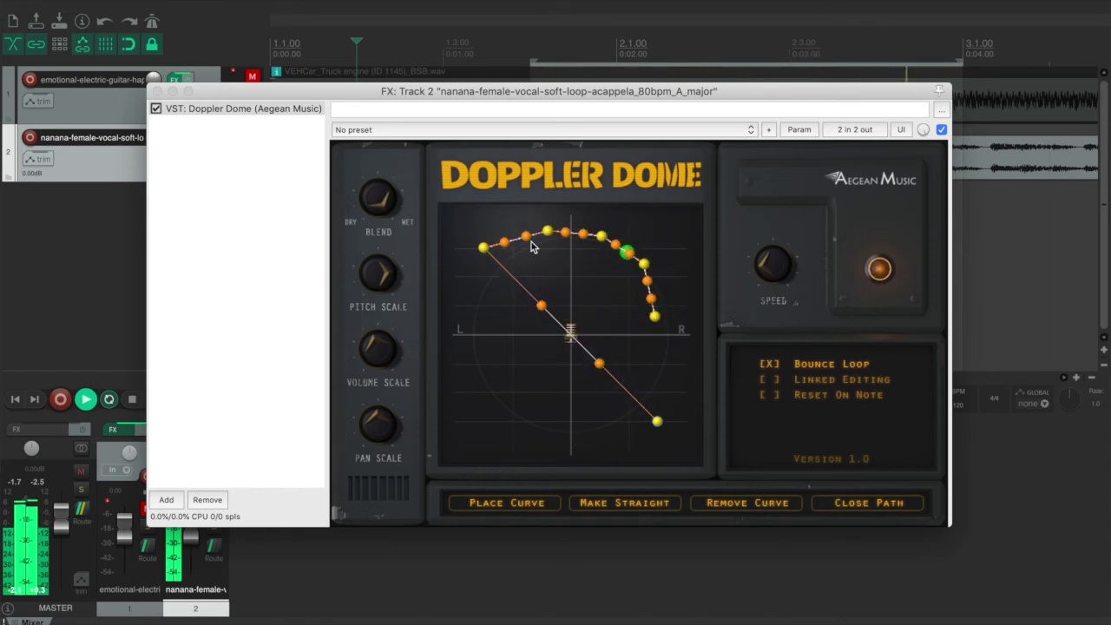
Reshape the new upper curves into a wavy line by pulling their orange handles away from the path points
drag(507, 249, 483, 320)
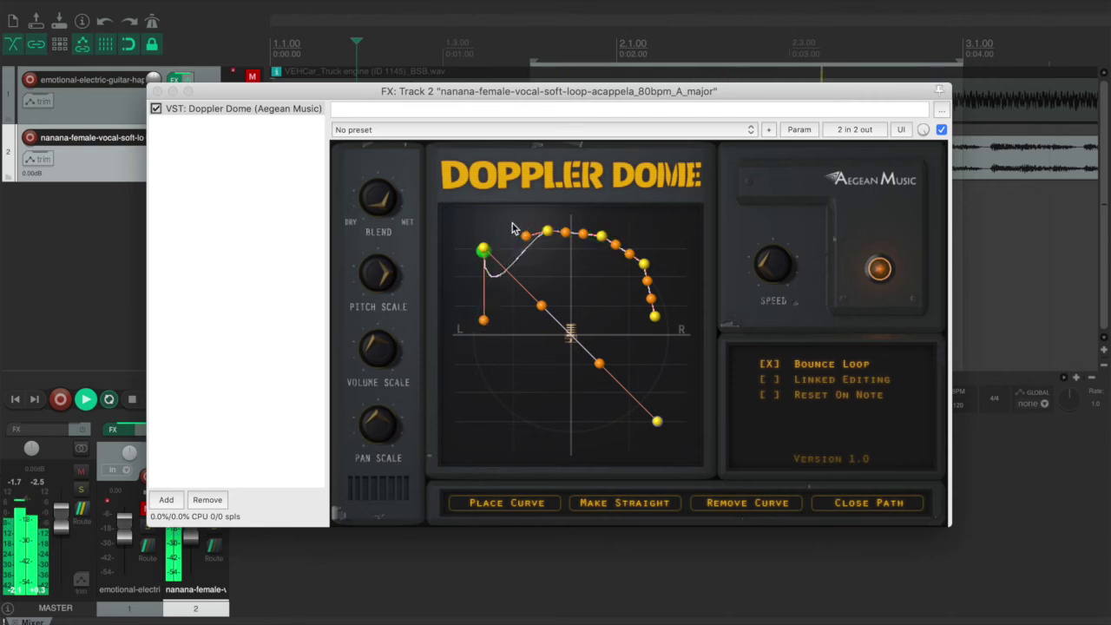
drag(480, 211, 479, 217)
drag(565, 232, 620, 249)
drag(602, 299, 602, 298)
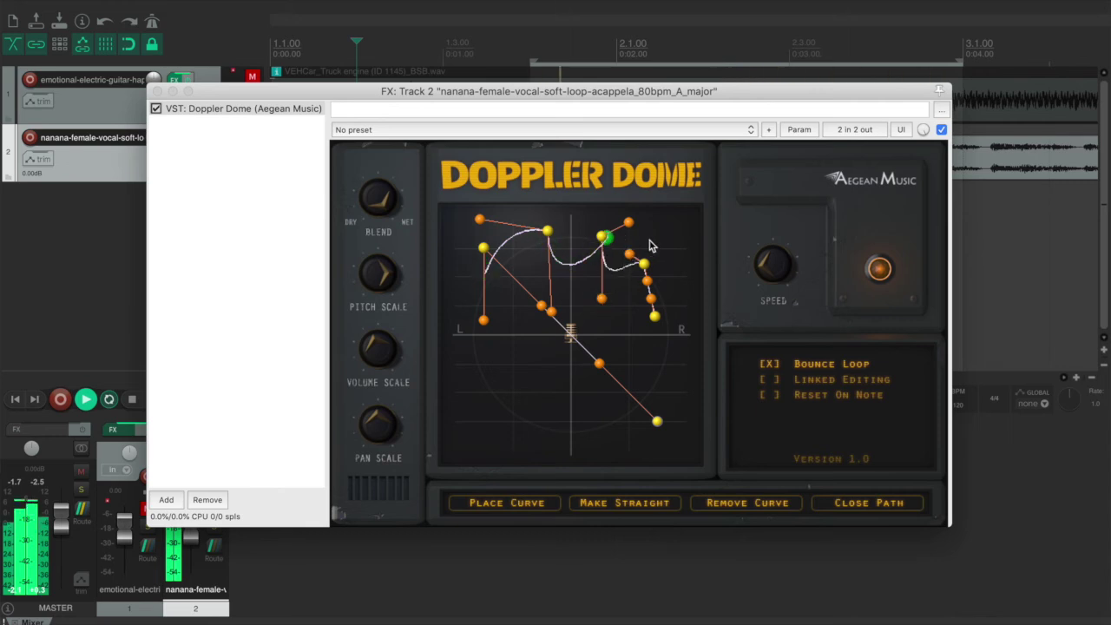
drag(630, 254, 685, 249)
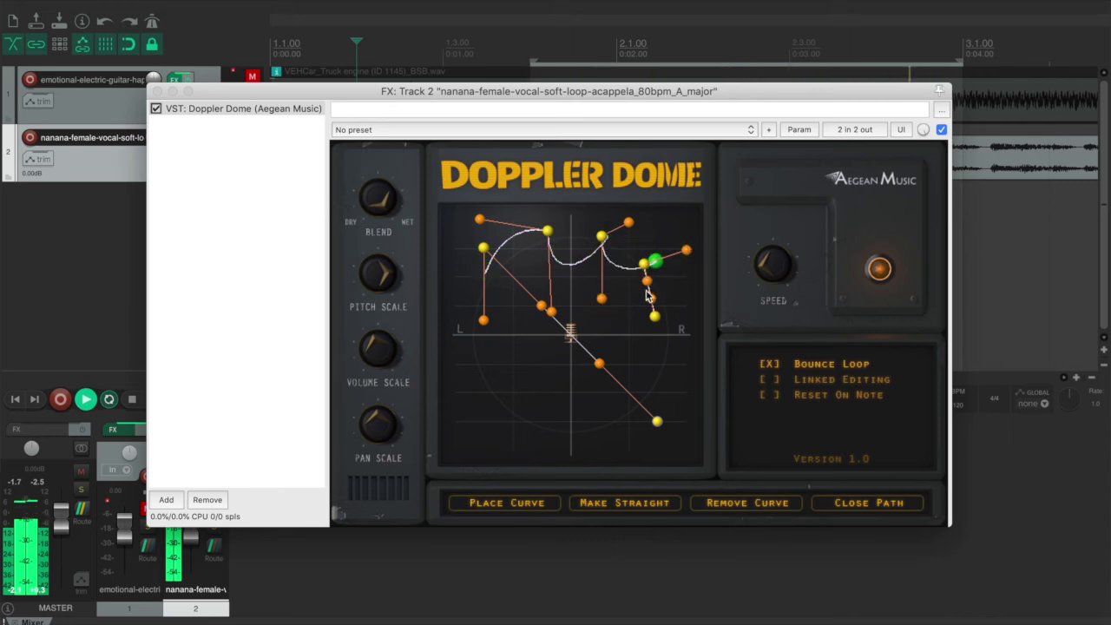
drag(636, 301, 694, 298)
Bow the long diagonal curve below the microphone and pull the first upper curve's handle down under its end point
drag(598, 363, 597, 450)
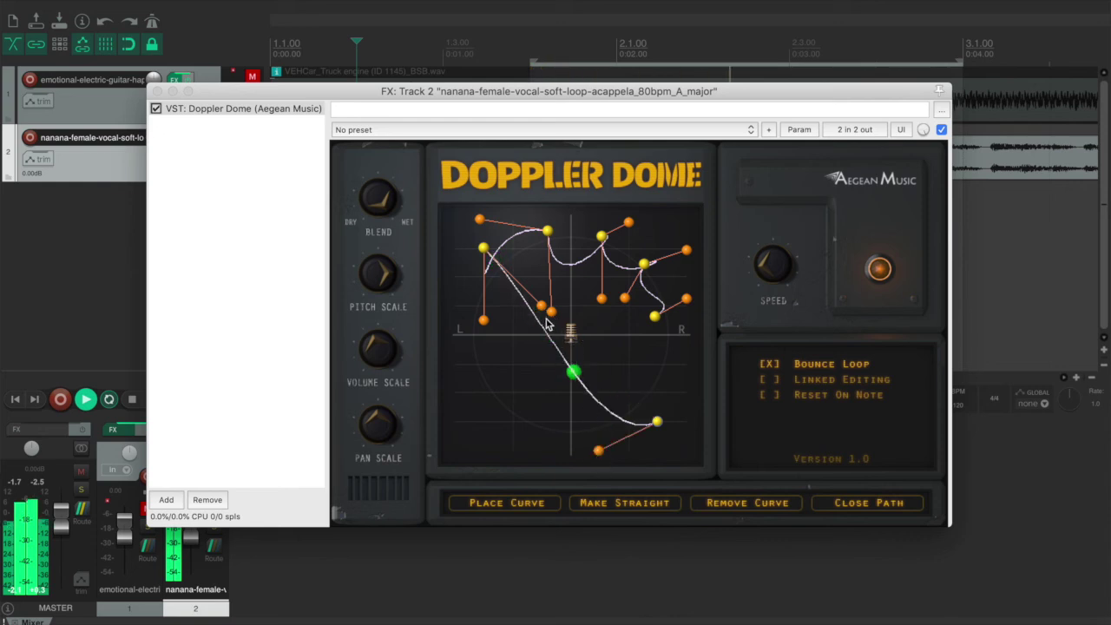
click(509, 367)
drag(509, 365, 509, 368)
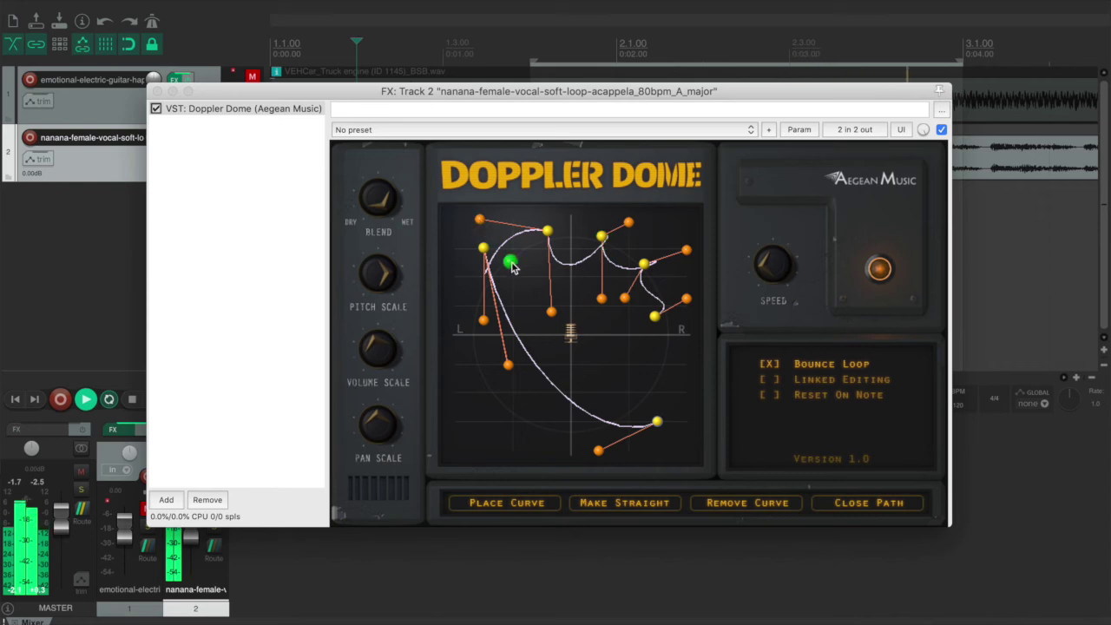
drag(511, 263, 512, 262)
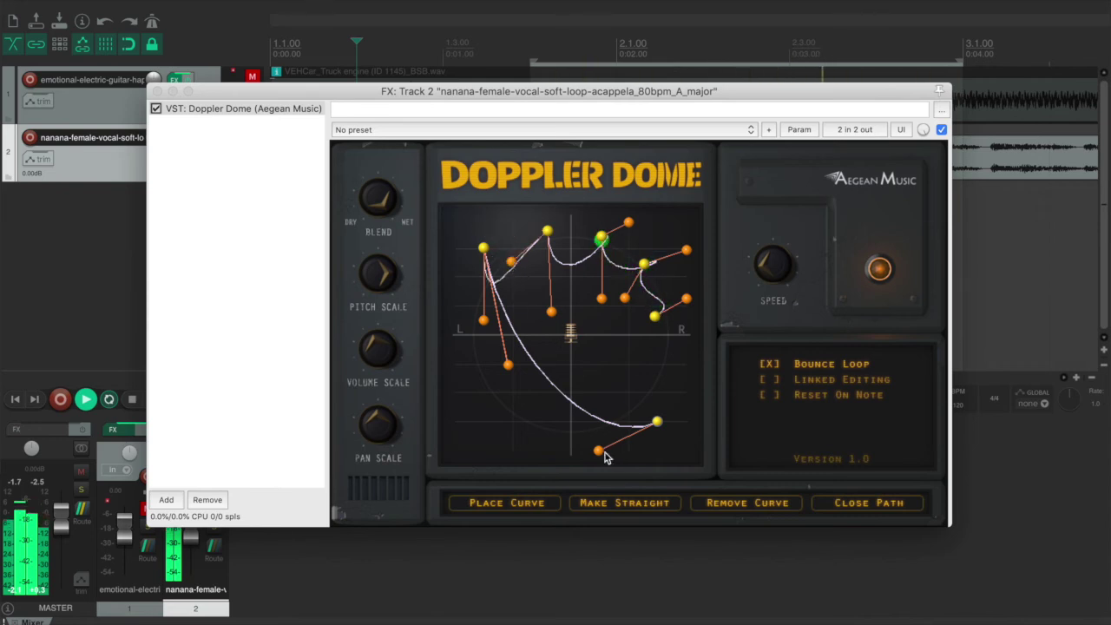
Straighten and remove the last curve at the right end of the path, and close the path into a loop
click(650, 291)
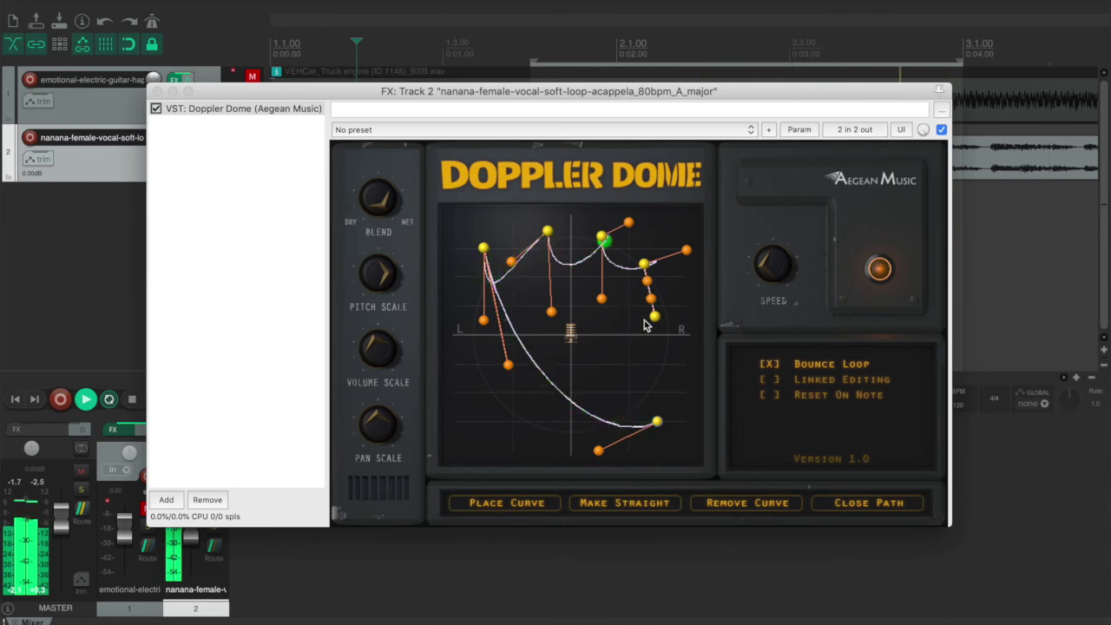
click(713, 503)
click(901, 505)
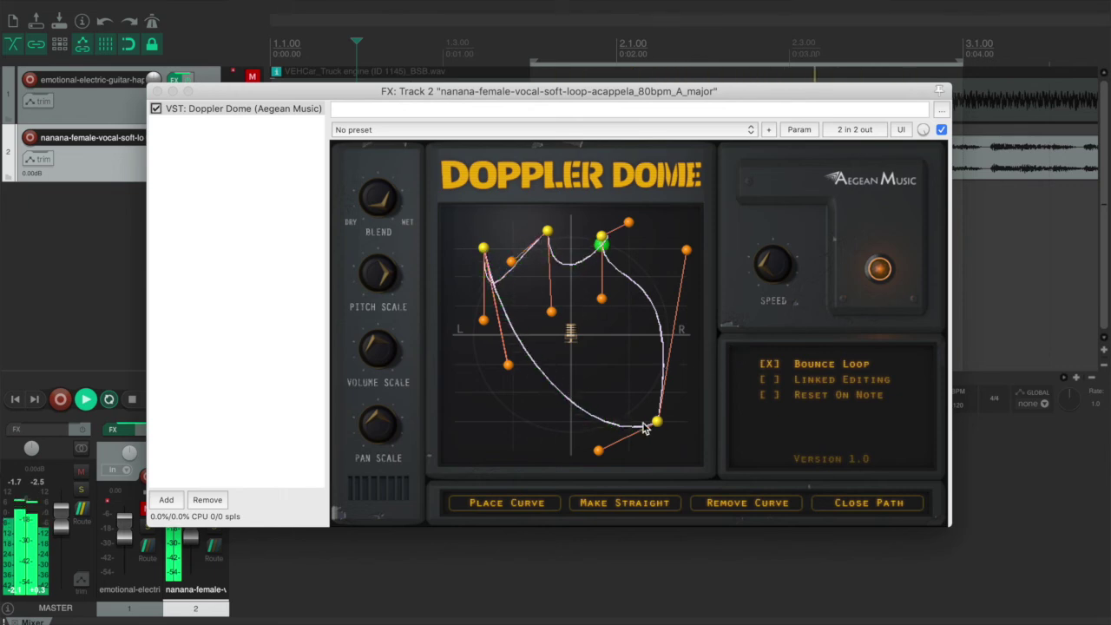
Turn off Bounce Loop and lower the Speed so the source circles the closed path more slowly
click(769, 364)
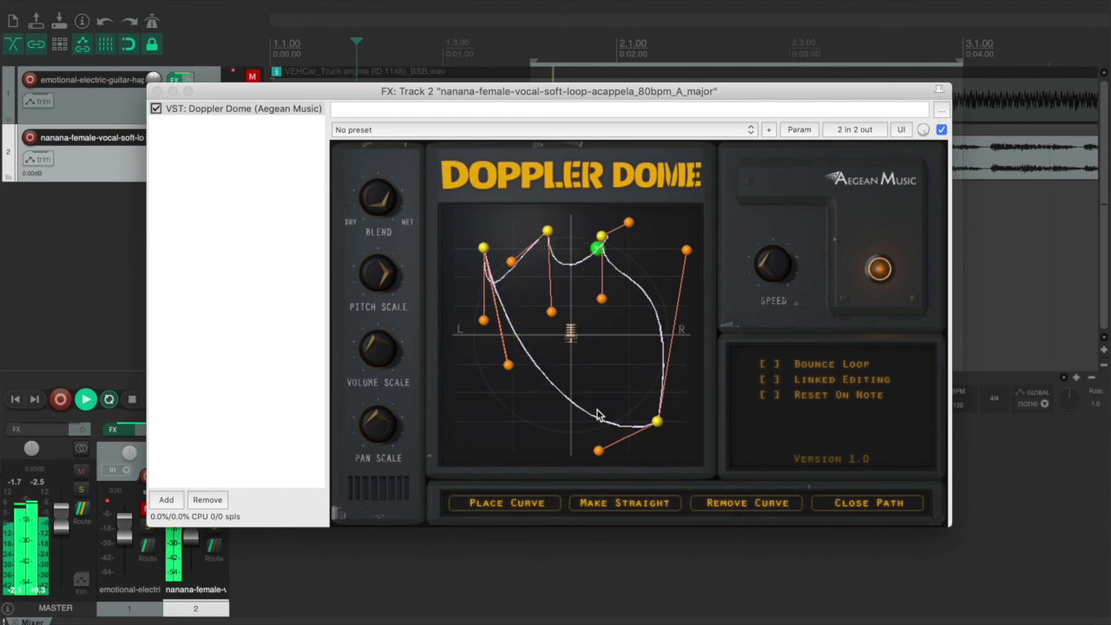
mouse_move(759, 275)
mouse_move(759, 275)
mouse_down()
mouse_move(766, 233)
mouse_move(768, 292)
mouse_up()
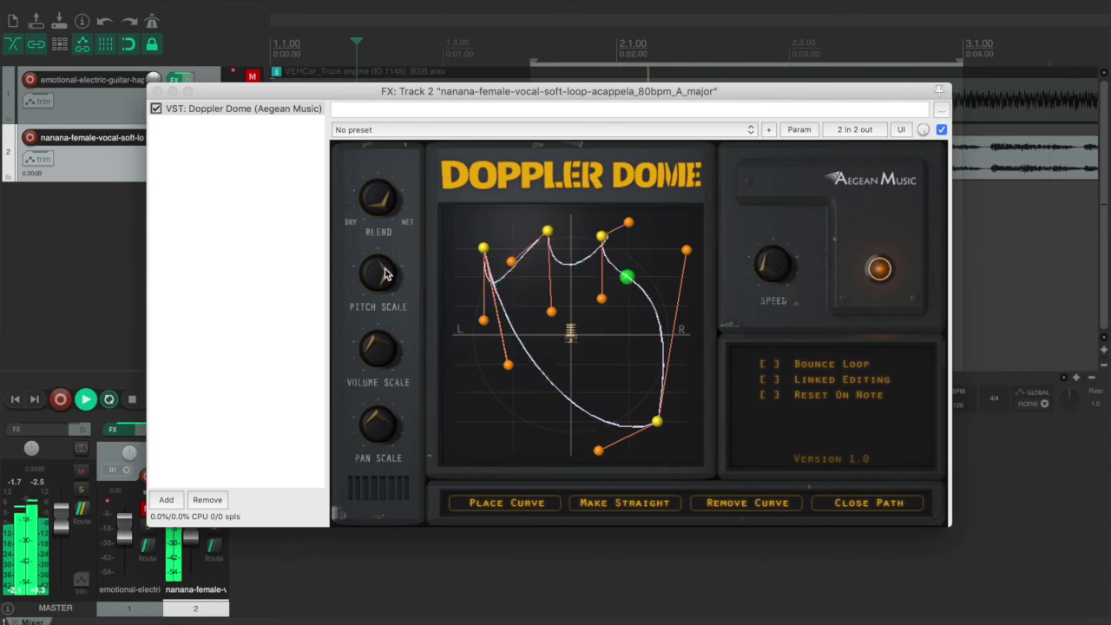
Lower the Pitch Scale of the vocal track's effect to about 0.35
drag(385, 257, 383, 327)
mouse_move(379, 291)
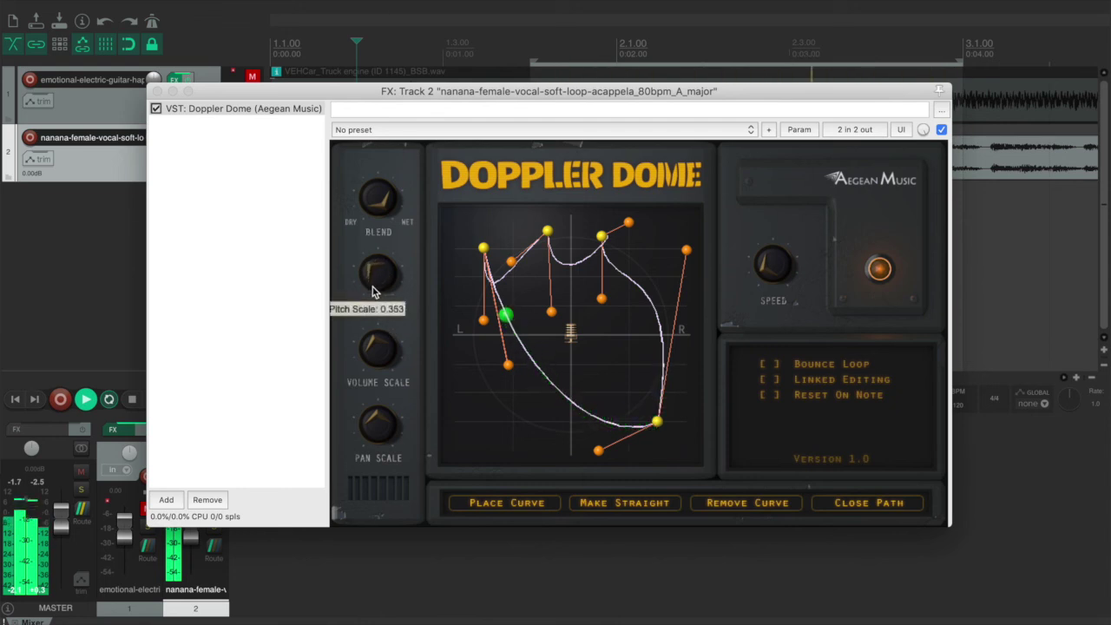
mouse_move(391, 326)
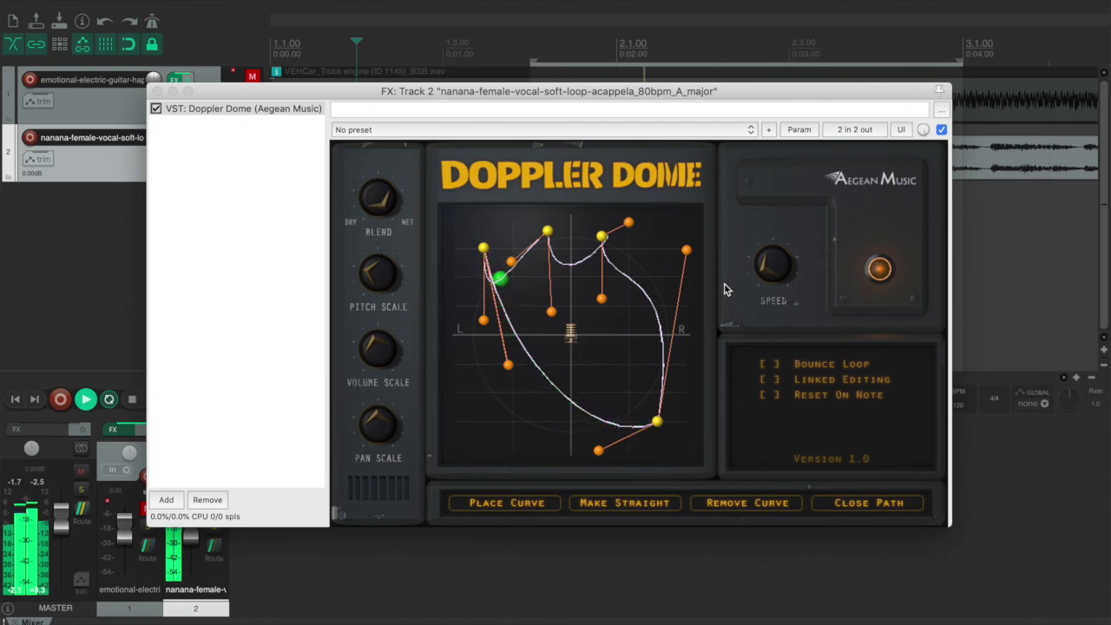
mouse_move(756, 257)
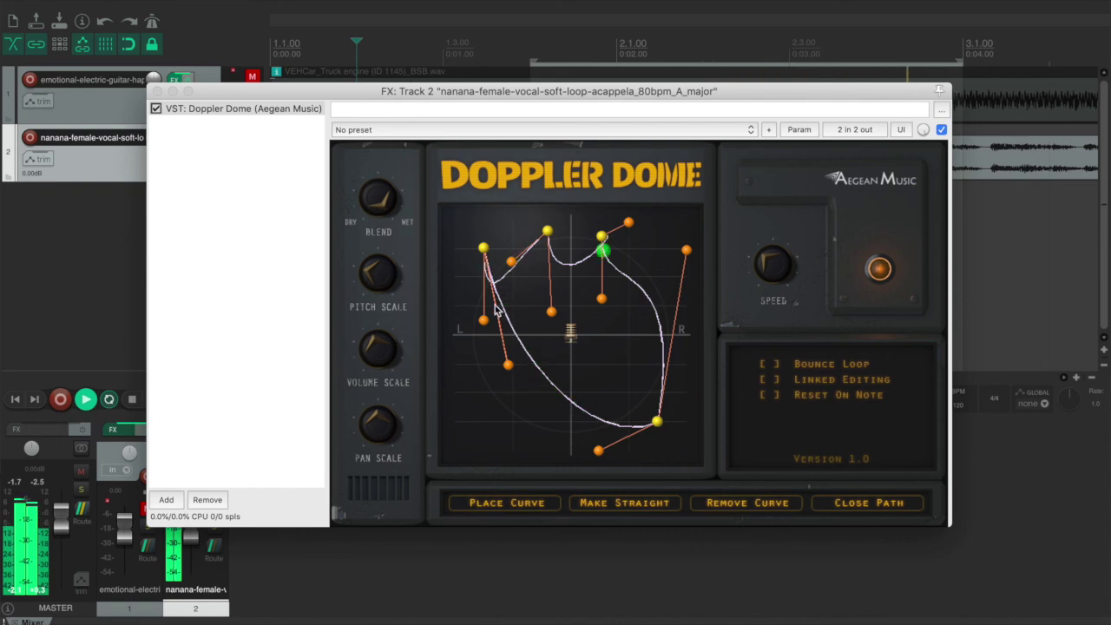
click(577, 376)
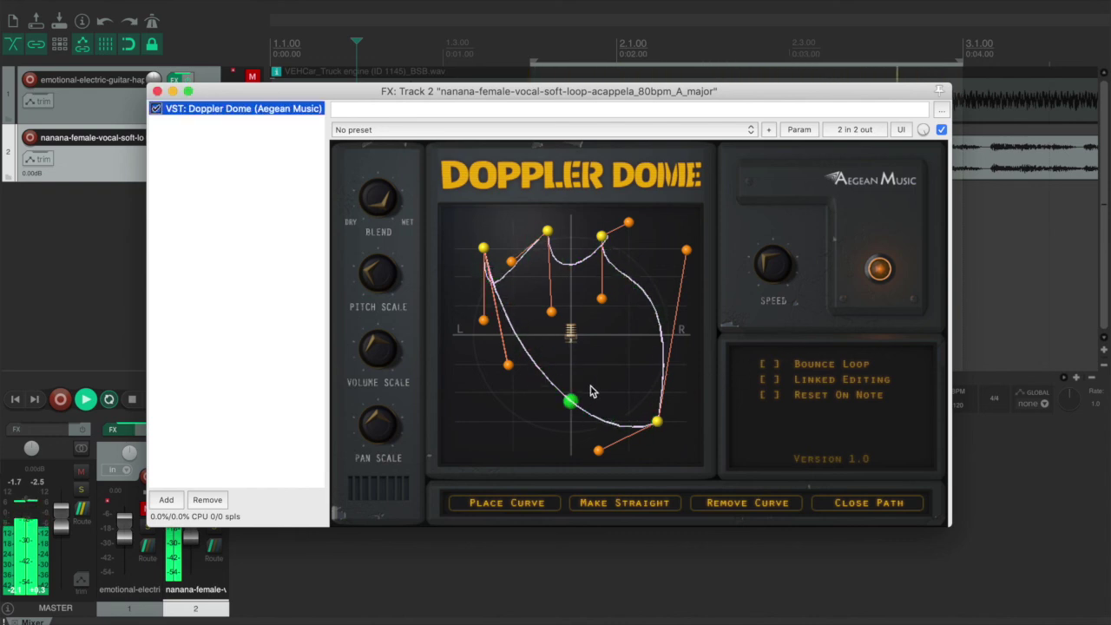